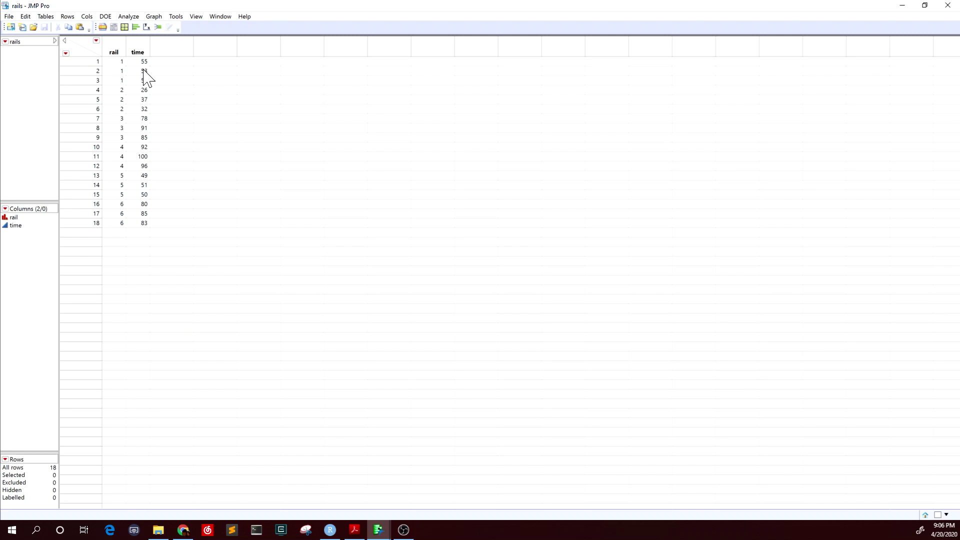
Step: Examine the rail and time columns of the rails data table by selecting each in turn
{"action": "left_click", "coordinate": [118, 50]}
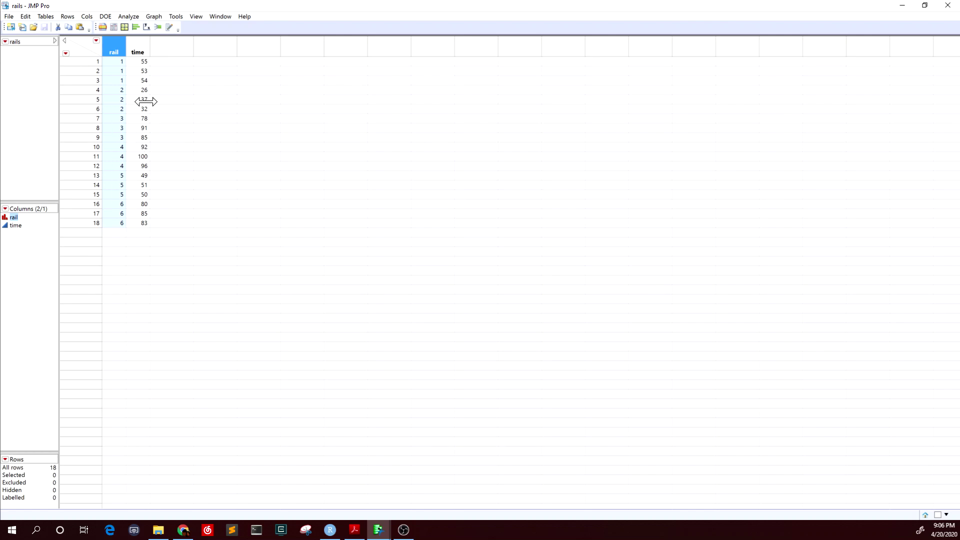
{"action": "left_click", "coordinate": [144, 51]}
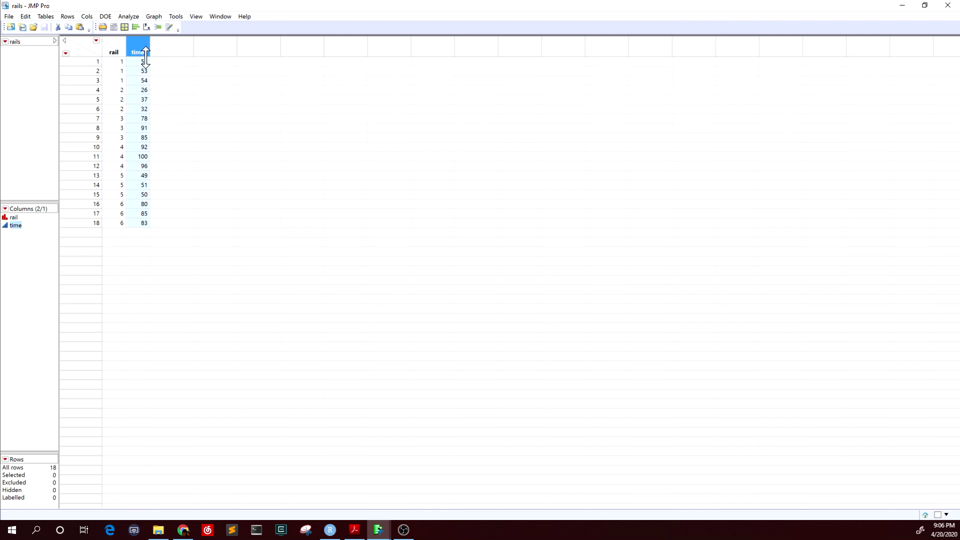
{"action": "left_click", "coordinate": [115, 50]}
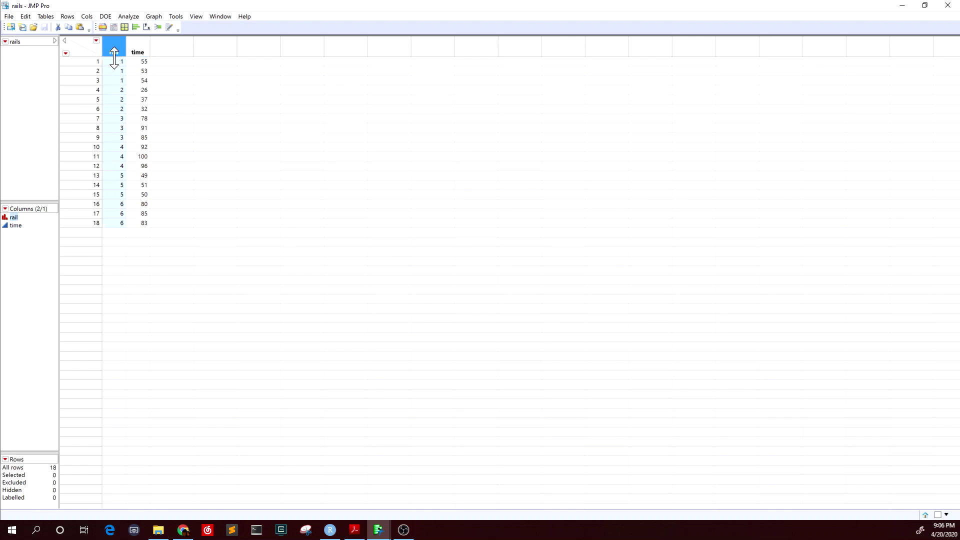
{"action": "left_click", "coordinate": [140, 51]}
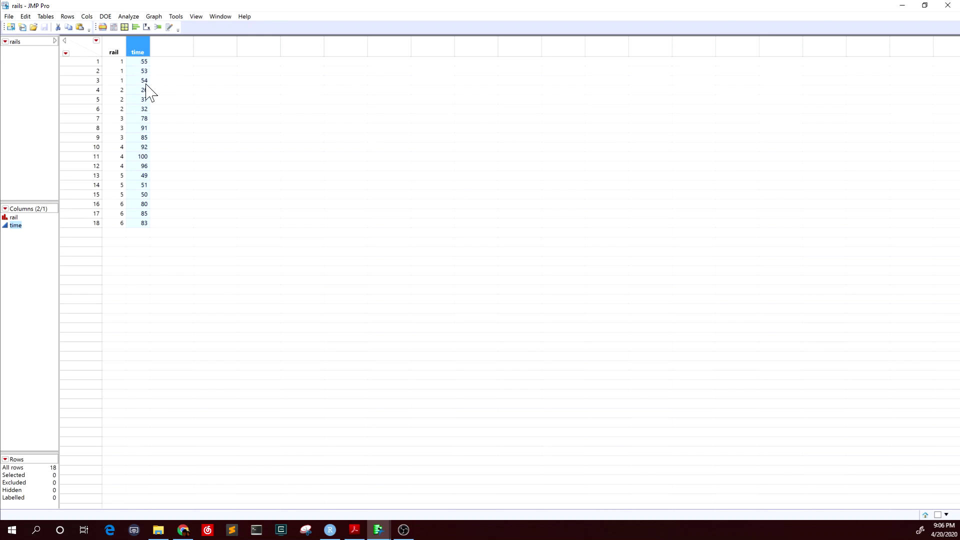
{"action": "left_click", "coordinate": [121, 50]}
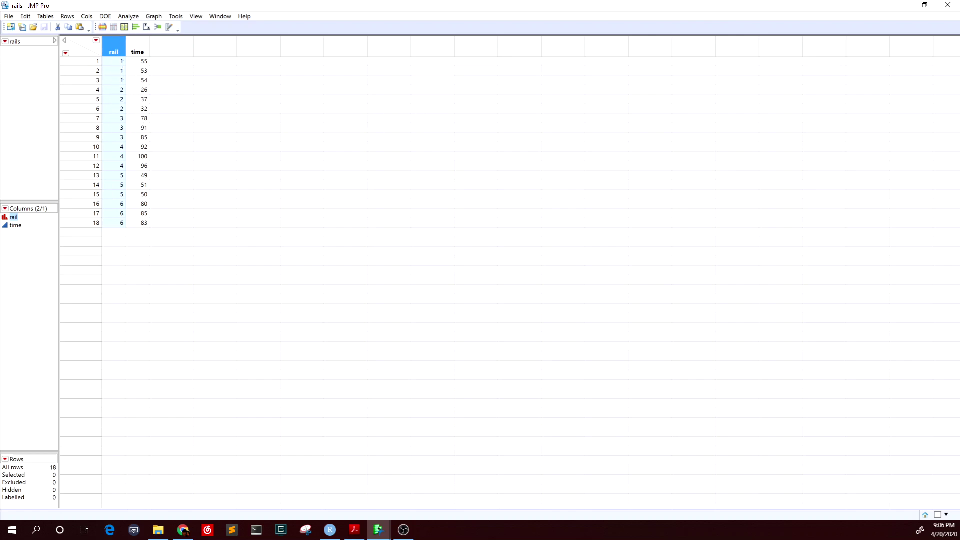
Step: Run a Fit Y by X analysis with time as the response and rail as the factor
{"action": "left_click", "coordinate": [131, 18]}
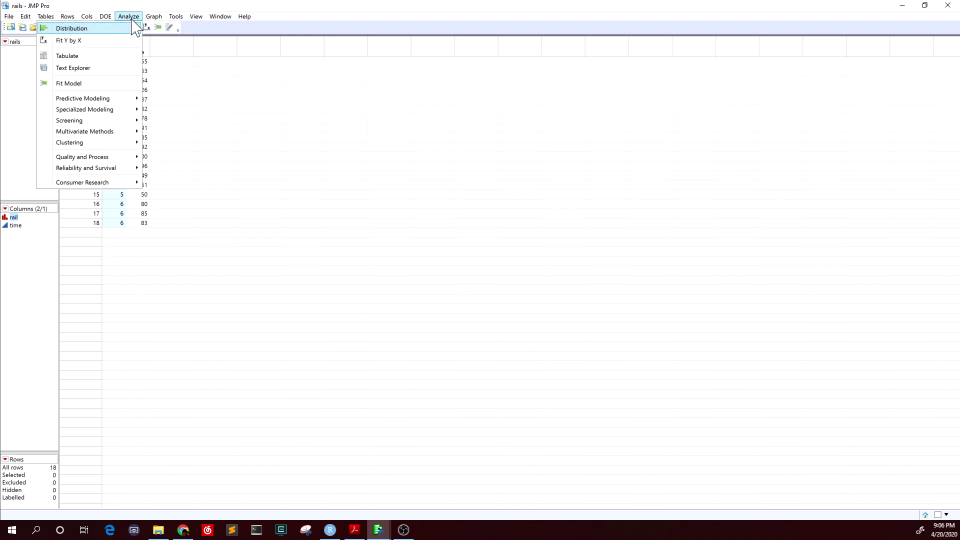
{"action": "left_click", "coordinate": [121, 43]}
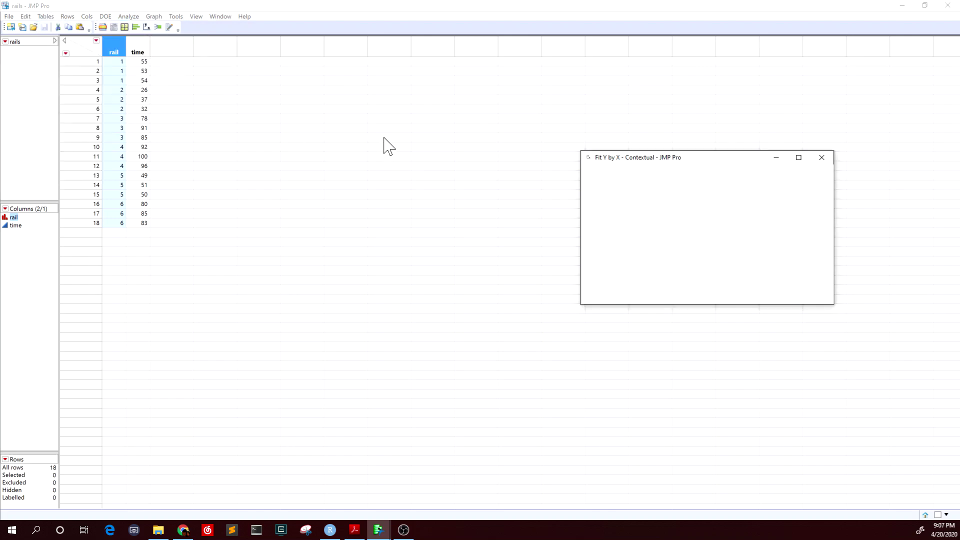
{"action": "left_click_drag", "start_coordinate": [728, 158], "coordinate": [471, 86]}
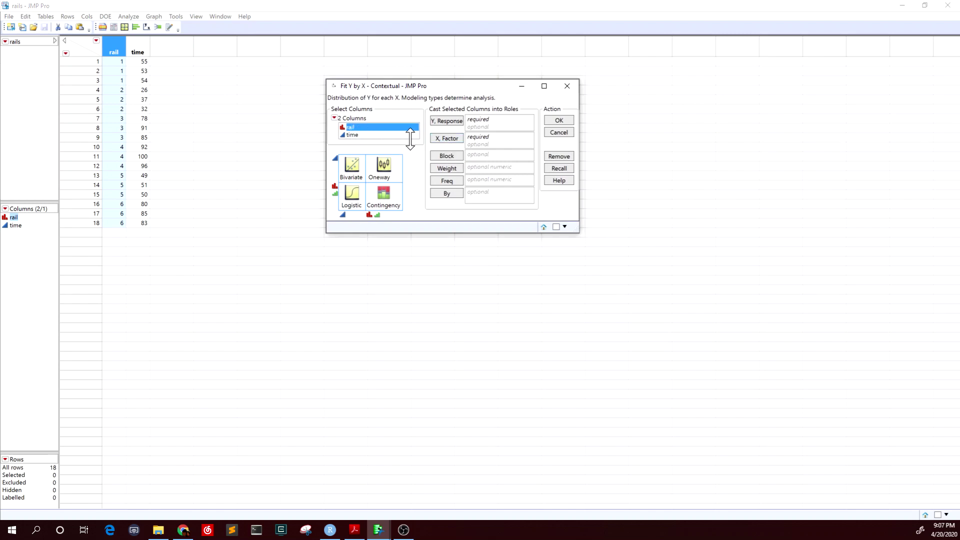
{"action": "left_click", "coordinate": [447, 140]}
{"action": "left_click", "coordinate": [402, 134]}
{"action": "left_click", "coordinate": [449, 122]}
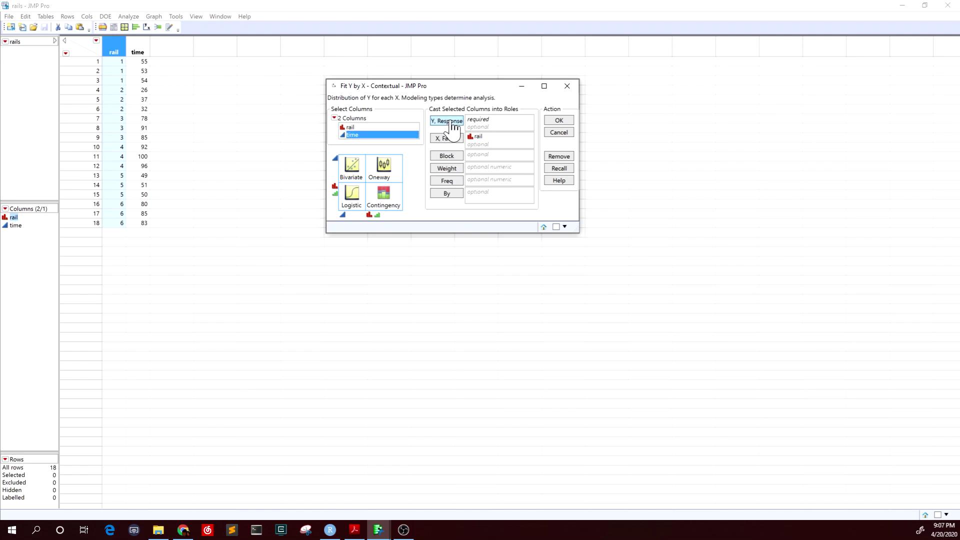
{"action": "left_click", "coordinate": [559, 120]}
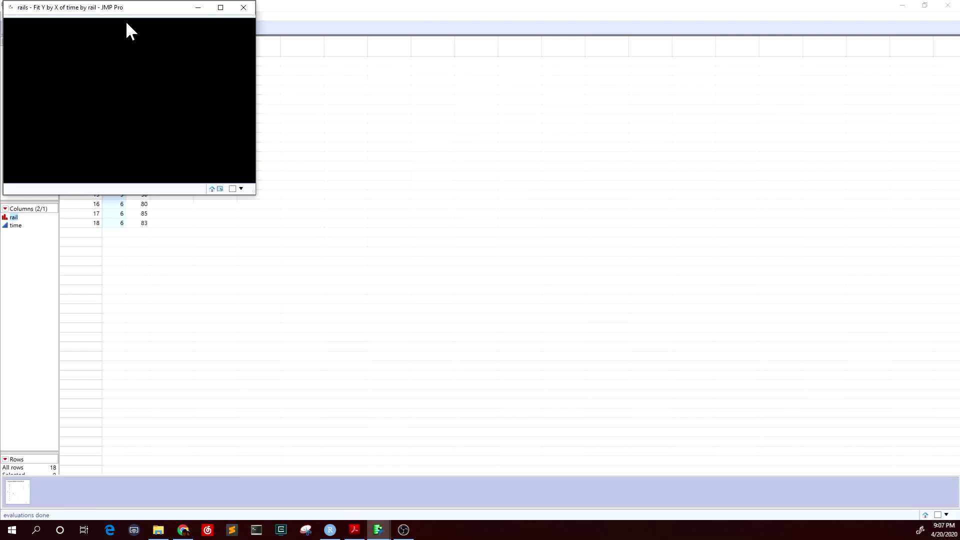
{"action": "left_click_drag", "start_coordinate": [156, 10], "coordinate": [652, 95]}
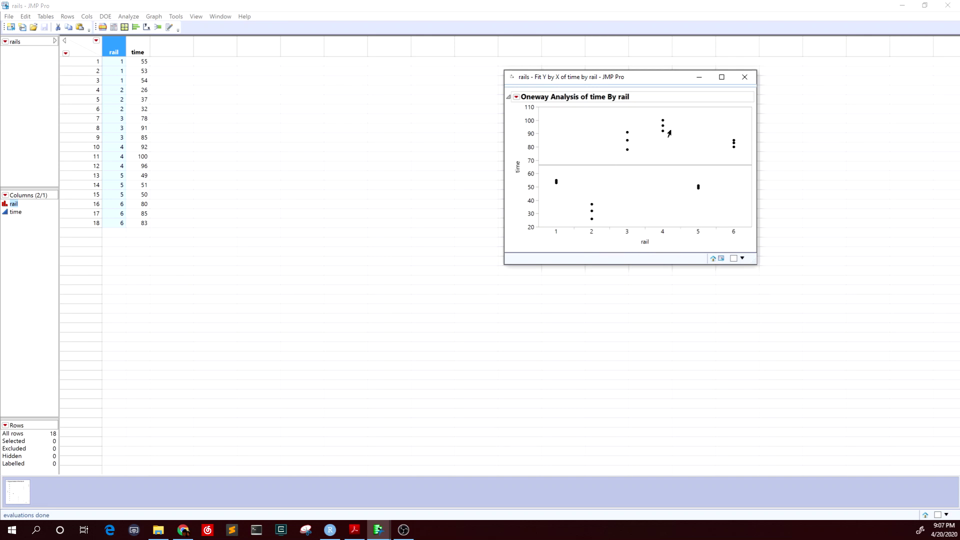
Step: Add a normal quantile plot of quantile by actual to the oneway analysis and move the report clear of the data table
{"action": "left_click", "coordinate": [517, 97]}
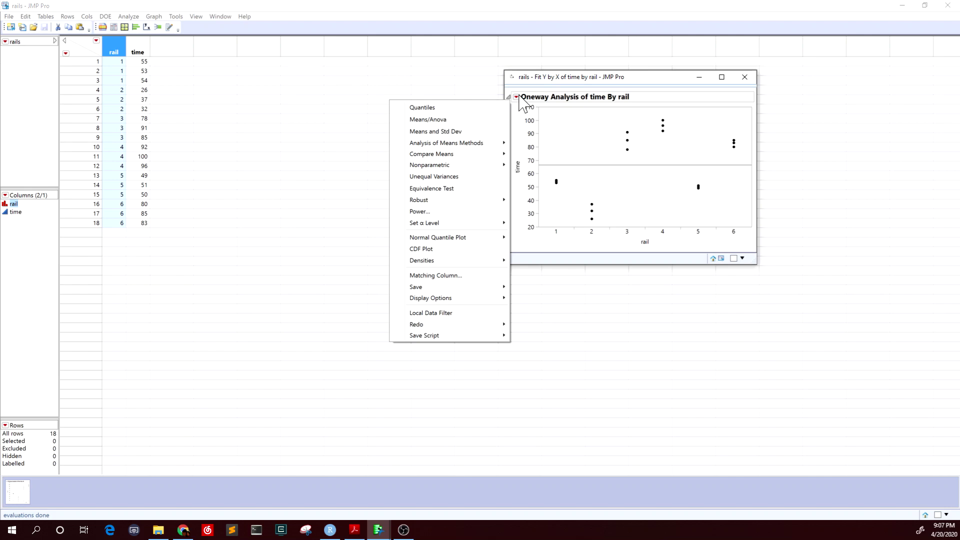
{"action": "mouse_move", "coordinate": [474, 238]}
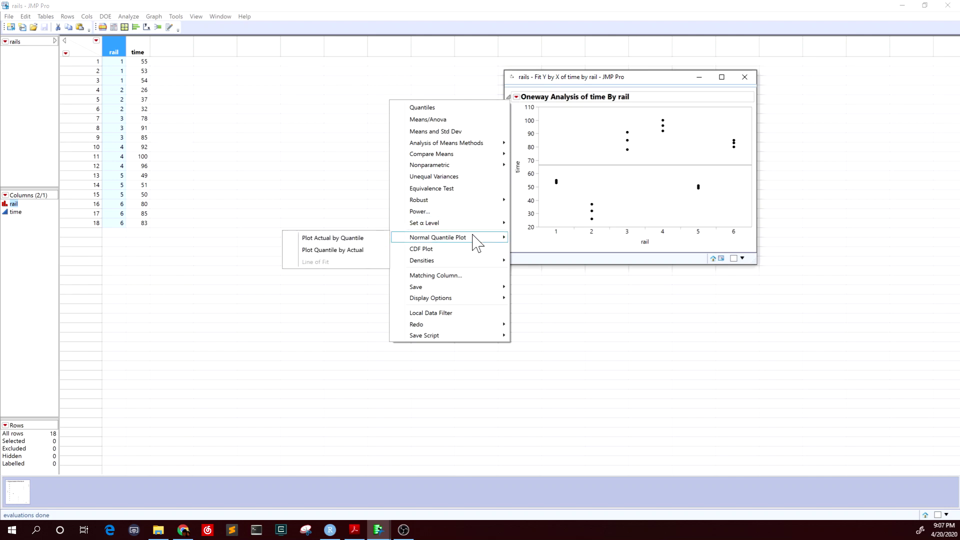
{"action": "left_click", "coordinate": [357, 250]}
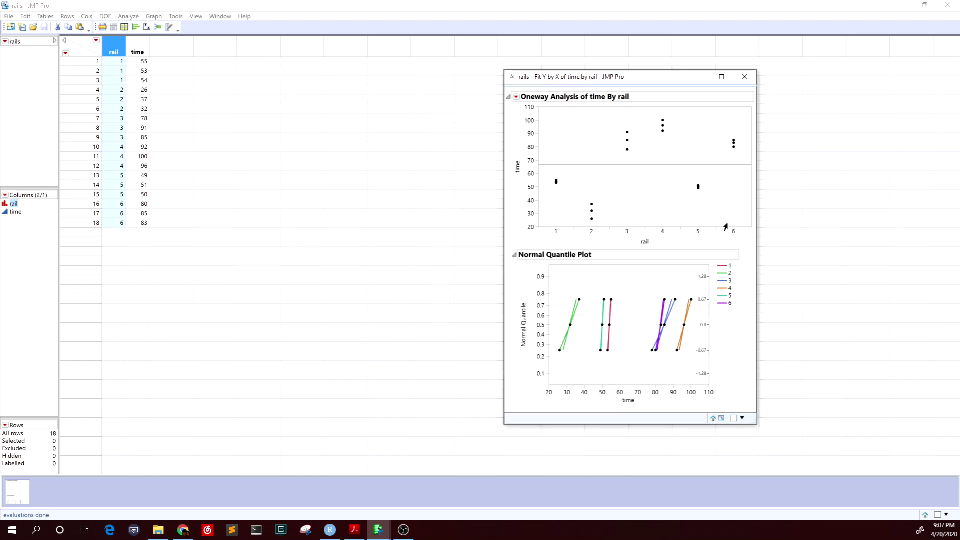
{"action": "left_click_drag", "start_coordinate": [665, 79], "coordinate": [593, 17]}
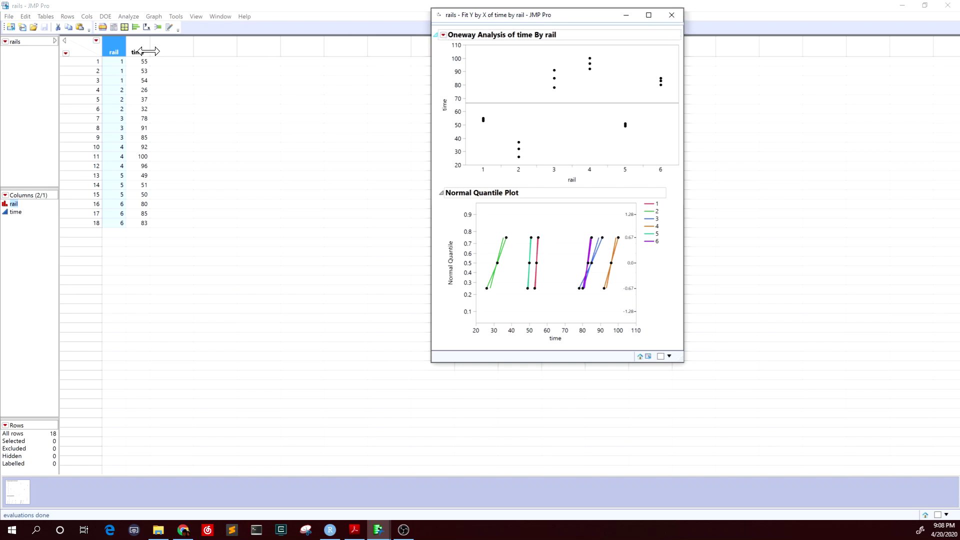
{"action": "left_click_drag", "start_coordinate": [570, 15], "coordinate": [653, 19]}
Step: Fit a standard least squares model to the rails data with time as the response and rail as the only model effect
{"action": "left_click", "coordinate": [308, 3]}
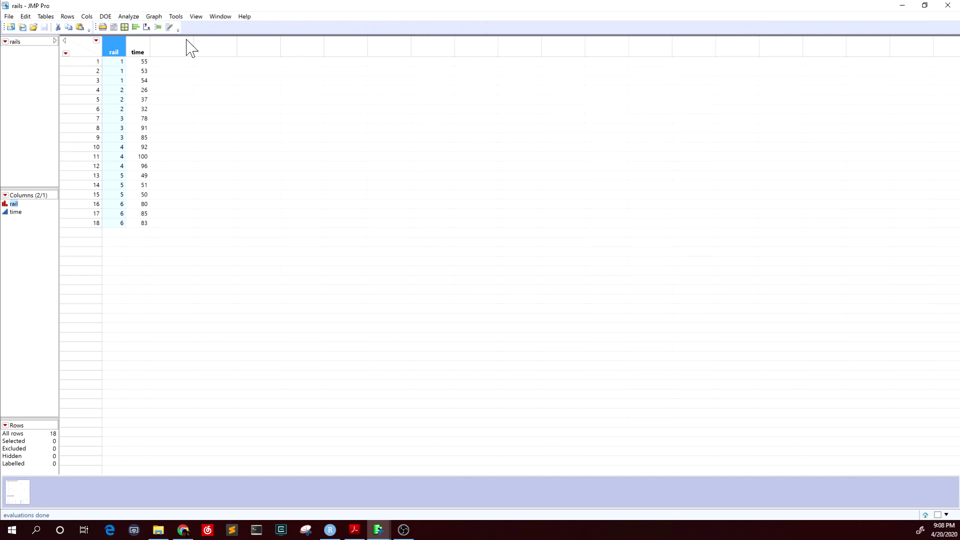
{"action": "left_click", "coordinate": [131, 18]}
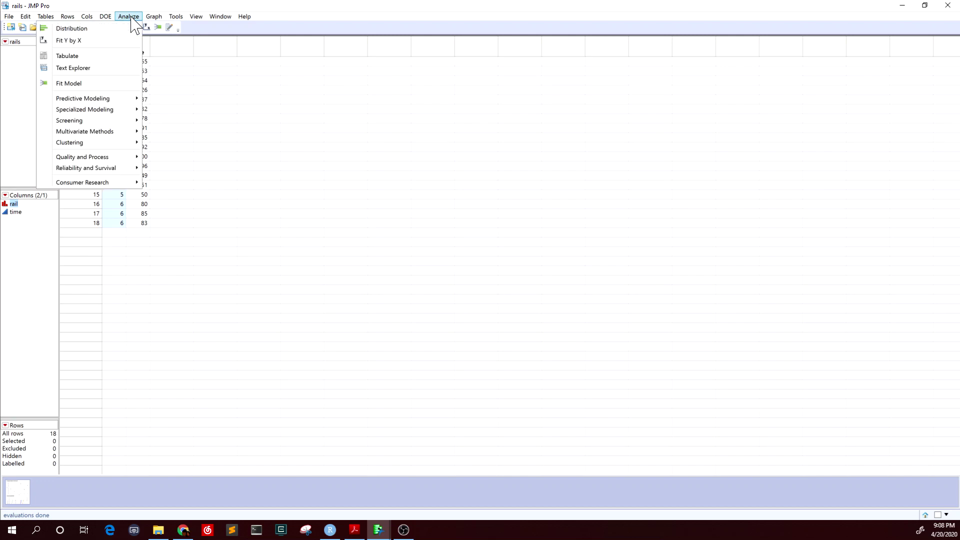
{"action": "left_click", "coordinate": [95, 83]}
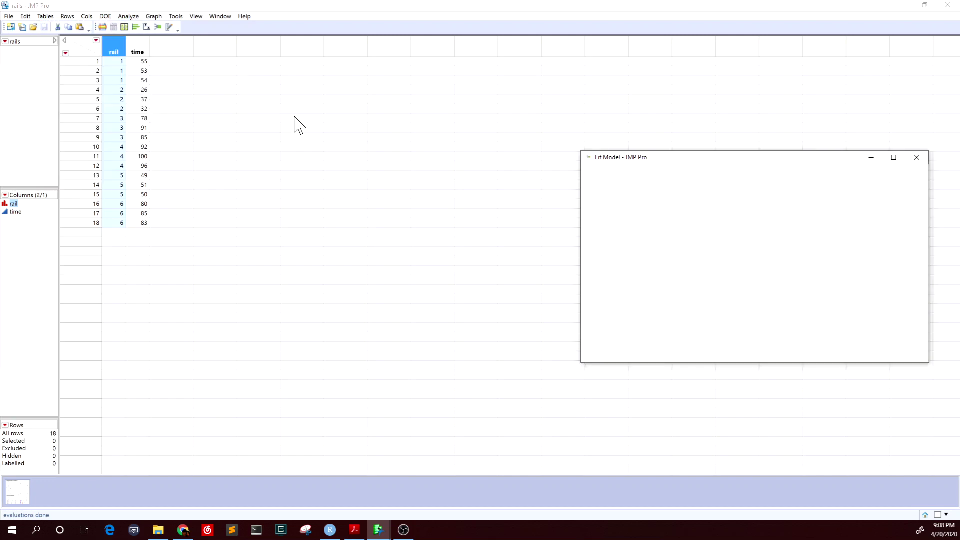
{"action": "left_click_drag", "start_coordinate": [676, 160], "coordinate": [439, 66]}
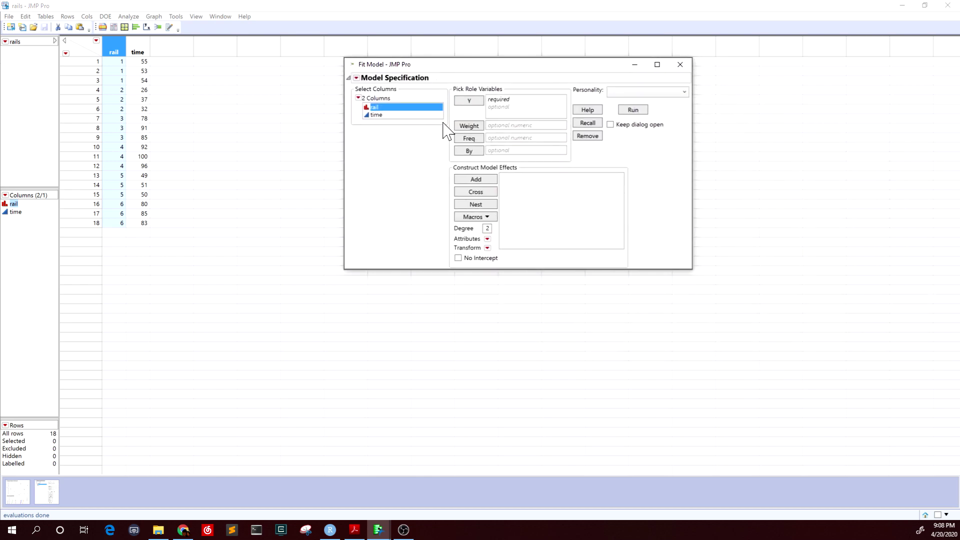
{"action": "left_click", "coordinate": [395, 115]}
{"action": "left_click", "coordinate": [469, 100]}
{"action": "left_click", "coordinate": [400, 108]}
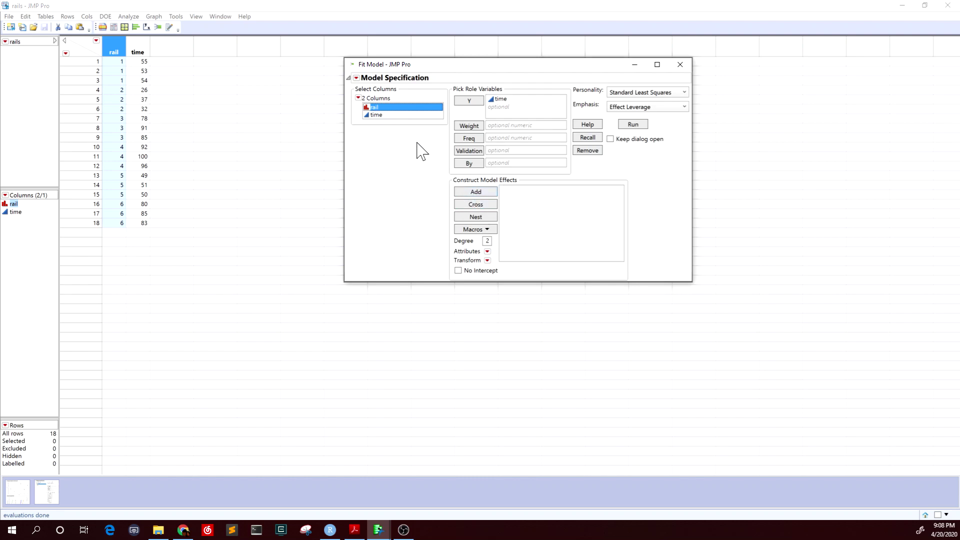
{"action": "left_click", "coordinate": [480, 192]}
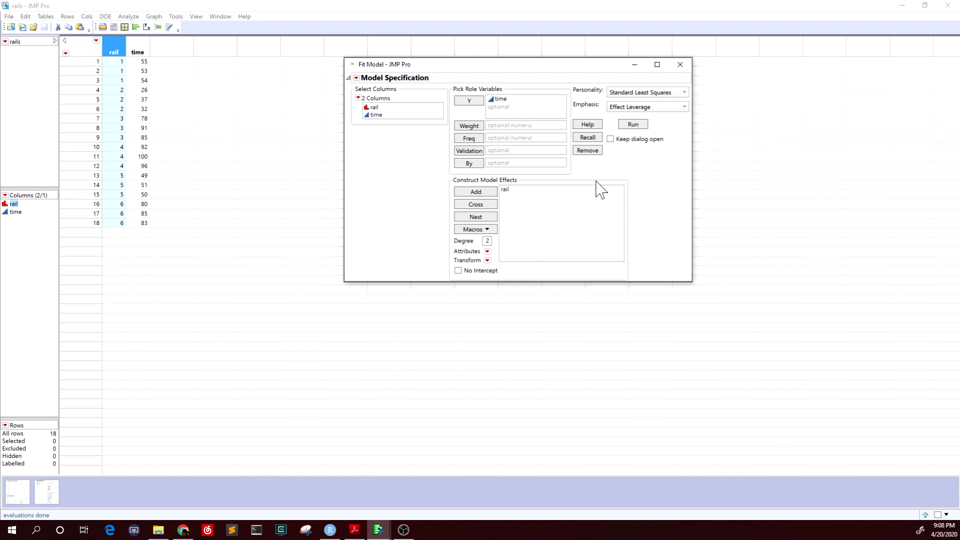
{"action": "left_click", "coordinate": [633, 125]}
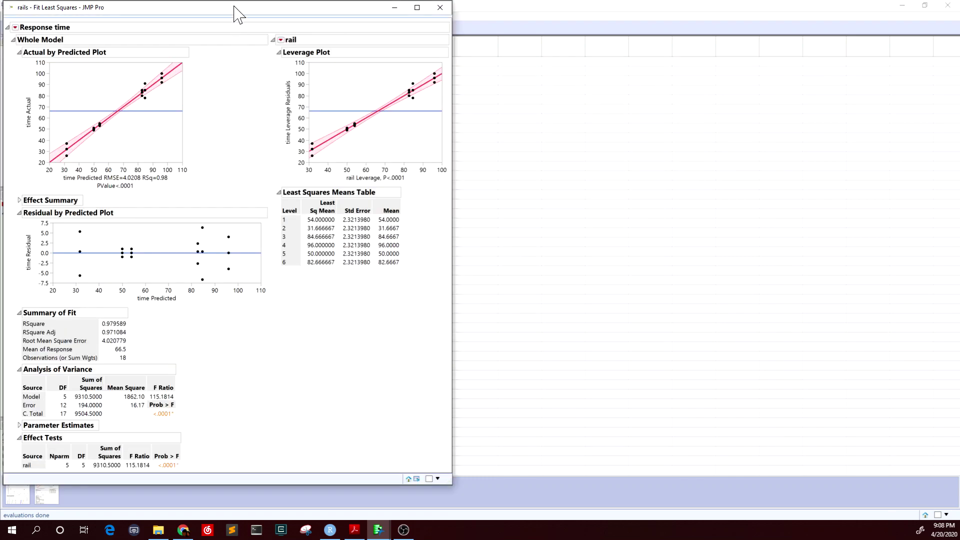
{"action": "left_click_drag", "start_coordinate": [237, 7], "coordinate": [555, 24]}
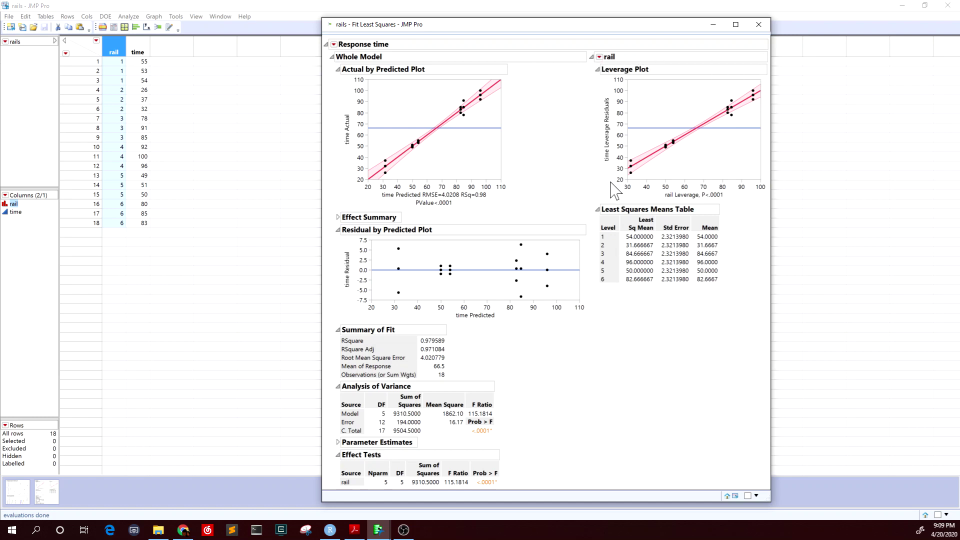
Step: Collapse the Leverage Plot to examine rail's Least Squares Means Table, and close the least squares report
{"action": "left_click", "coordinate": [597, 69]}
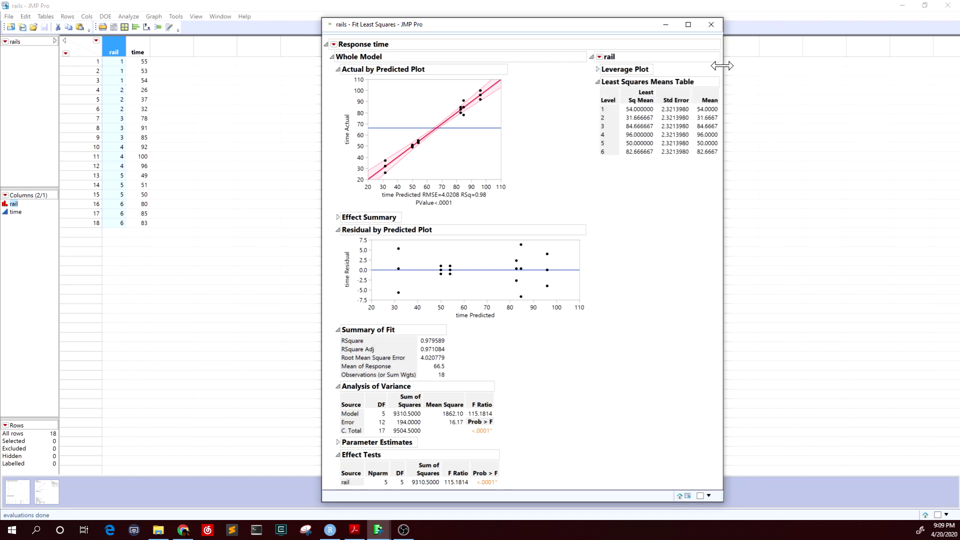
{"action": "left_click_drag", "start_coordinate": [785, 79], "coordinate": [795, 88]}
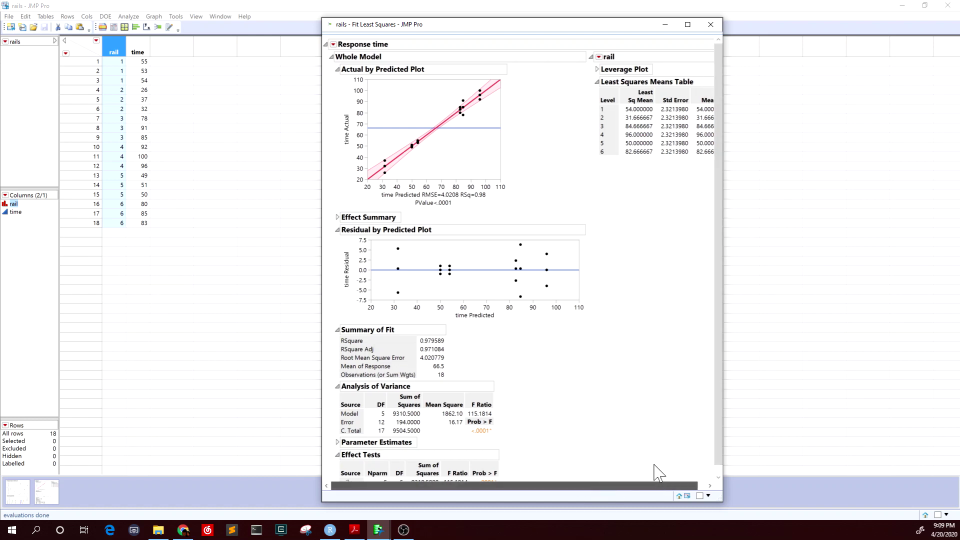
{"action": "scroll", "coordinate": [685, 300], "scroll_direction": "right", "scroll_amount": 1}
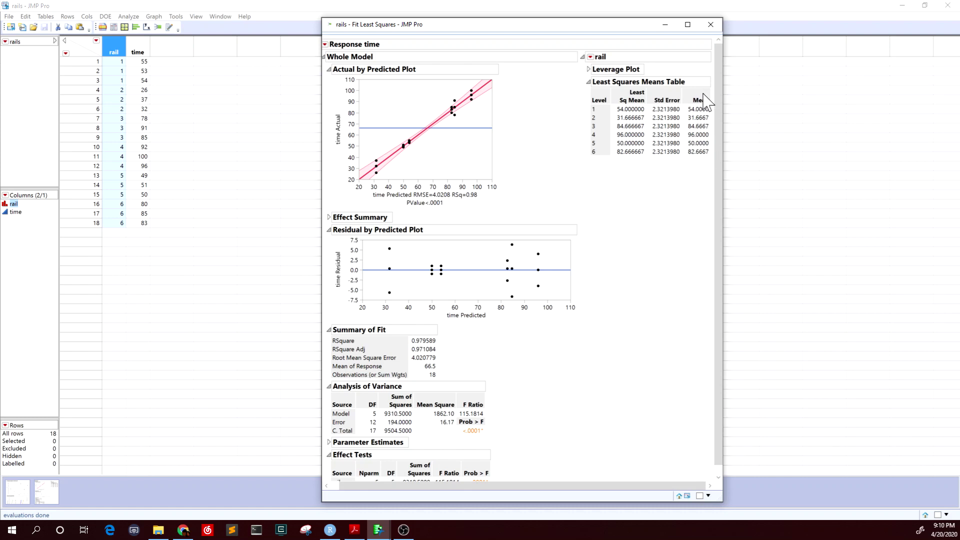
{"action": "mouse_move", "coordinate": [713, 105]}
{"action": "mouse_move", "coordinate": [678, 121]}
{"action": "left_click", "coordinate": [710, 25]}
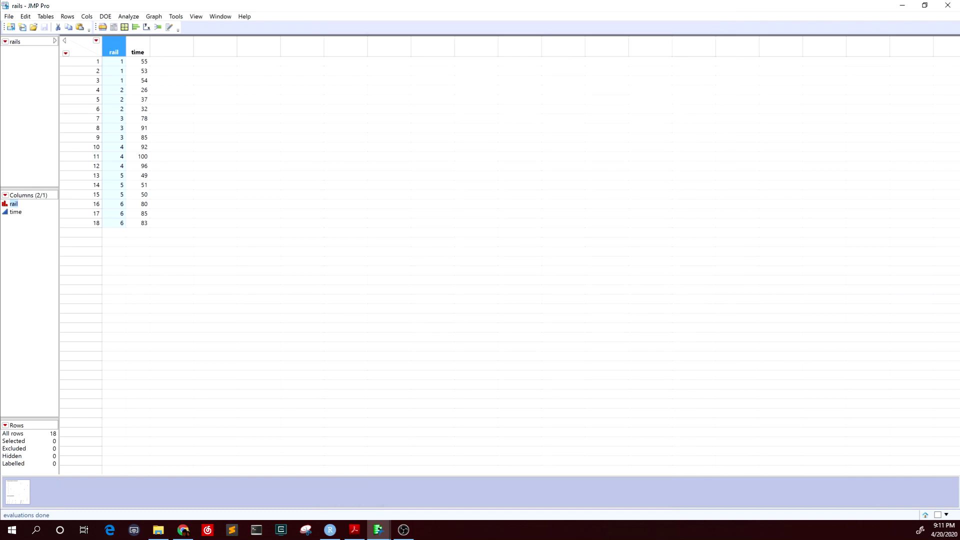
Step: Check the rail column's modeling type options in its column information, keeping Nominal
{"action": "right_click", "coordinate": [115, 57]}
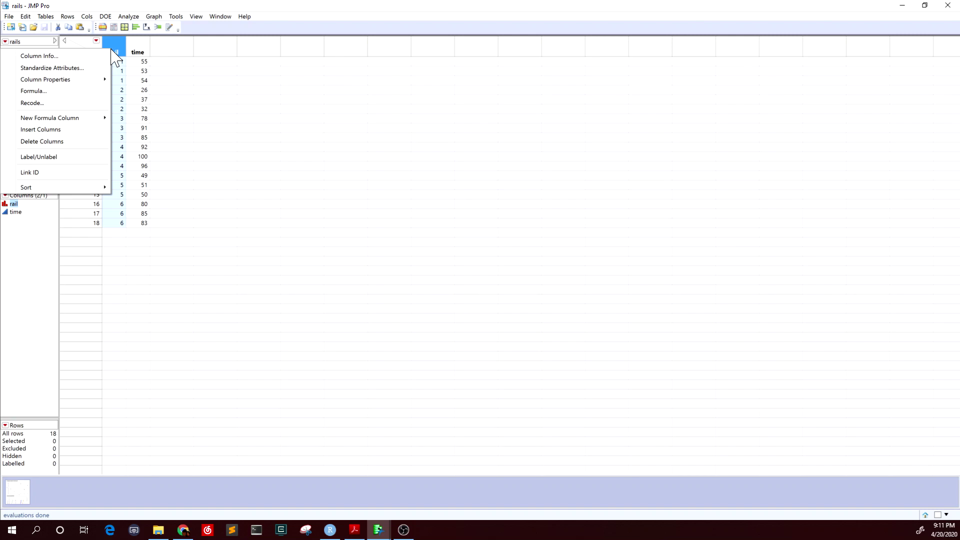
{"action": "key", "text": "Escape"}
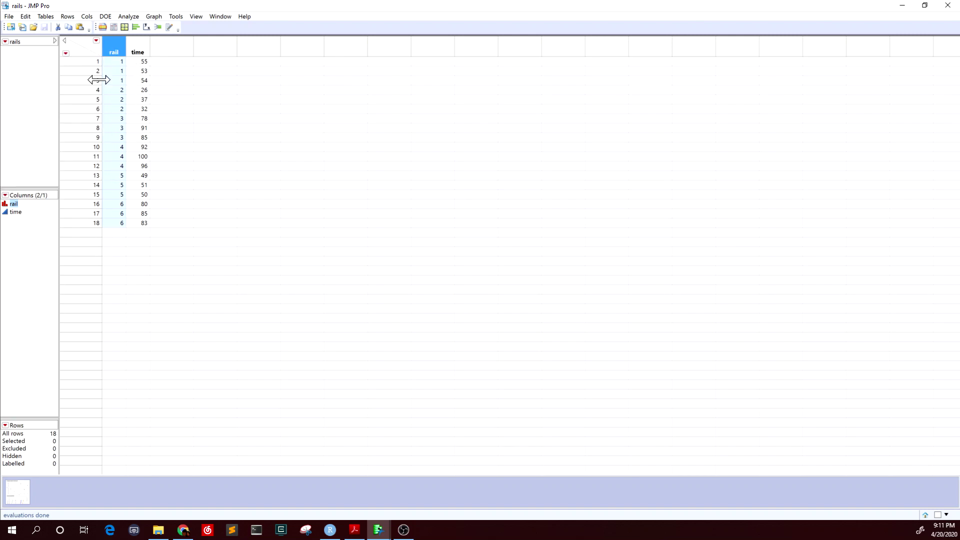
{"action": "right_click", "coordinate": [118, 42]}
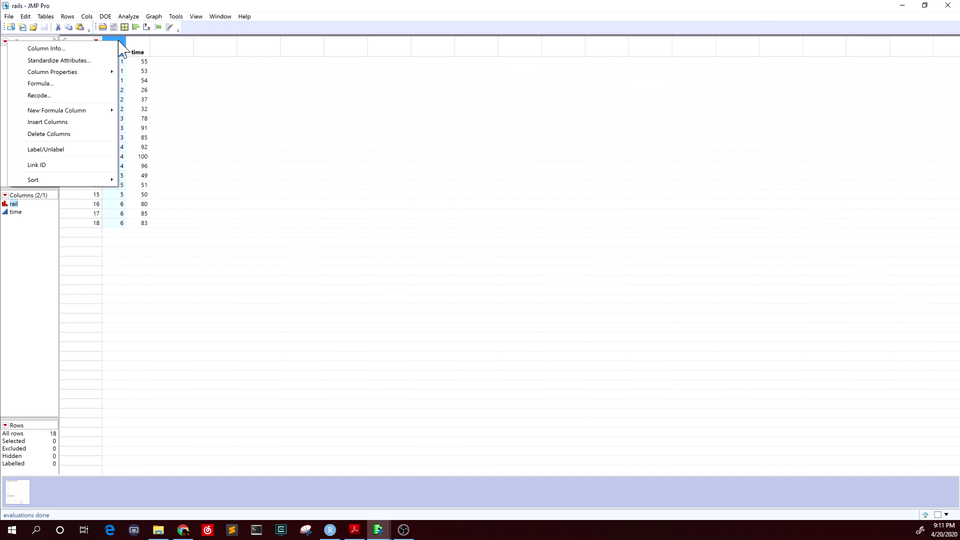
{"action": "left_click", "coordinate": [46, 48]}
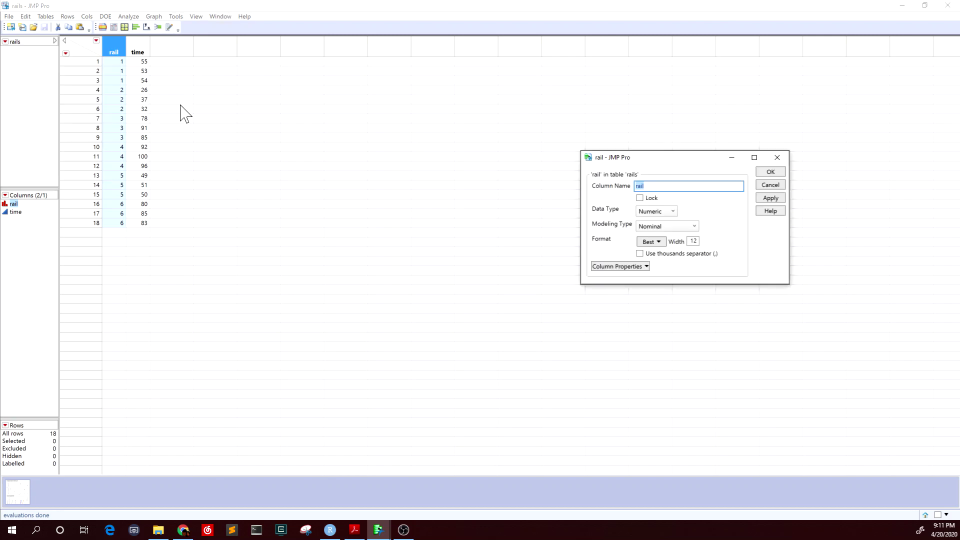
{"action": "left_click_drag", "start_coordinate": [643, 164], "coordinate": [376, 64]}
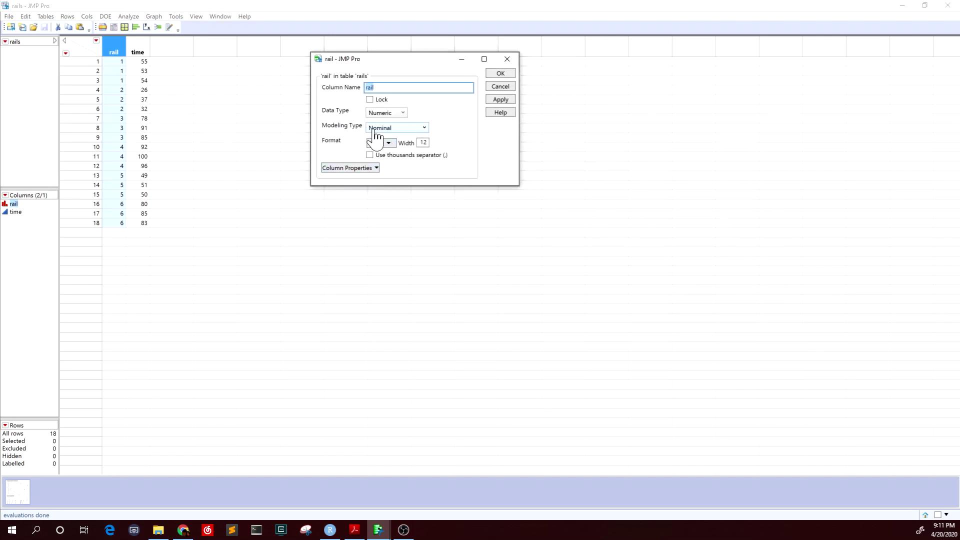
{"action": "left_click", "coordinate": [392, 129]}
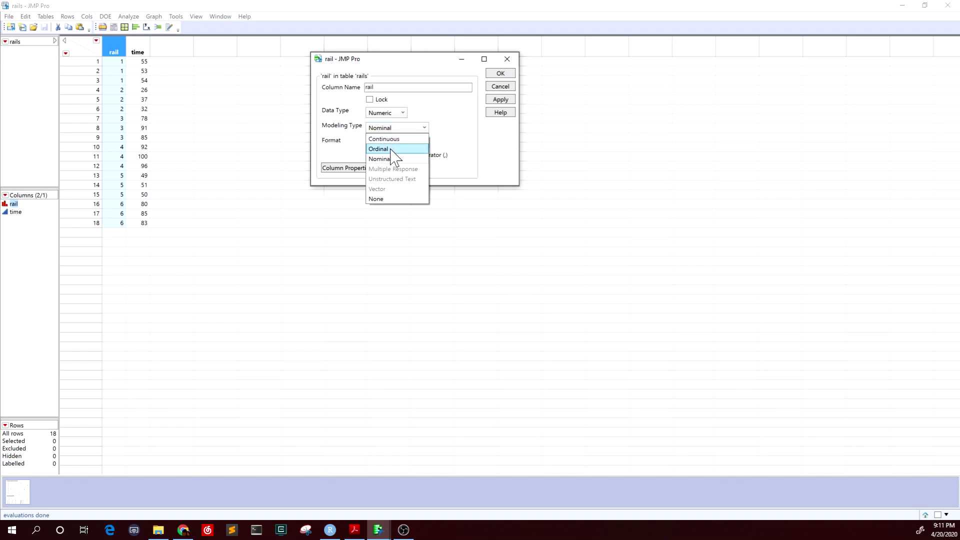
{"action": "left_click", "coordinate": [400, 128]}
{"action": "left_click", "coordinate": [400, 128]}
{"action": "left_click", "coordinate": [423, 128]}
{"action": "left_click", "coordinate": [500, 74]}
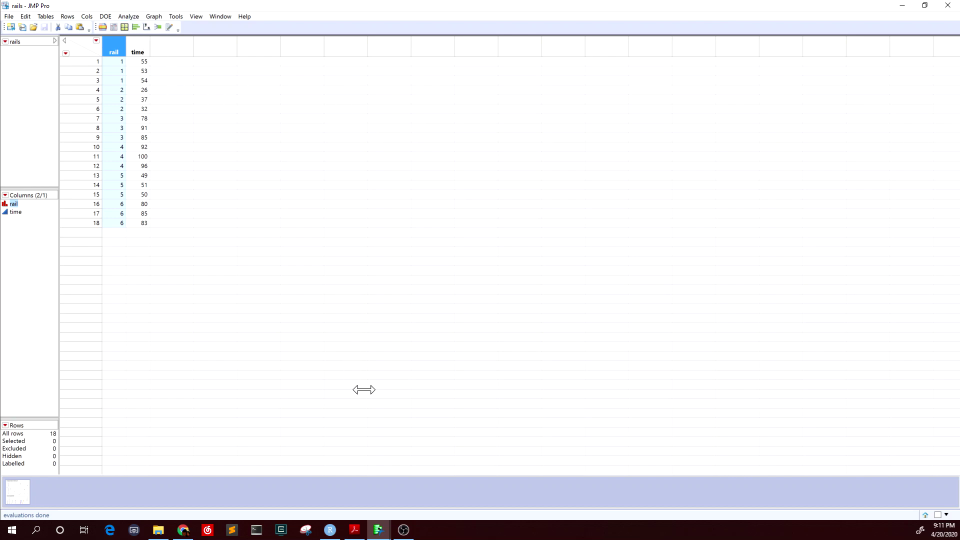
Step: Run another Standard Least Squares fit of the rails data with time as the response, rail as the model effect and Effect Leverage emphasis
{"action": "mouse_move", "coordinate": [375, 531]}
{"action": "left_click", "coordinate": [134, 18]}
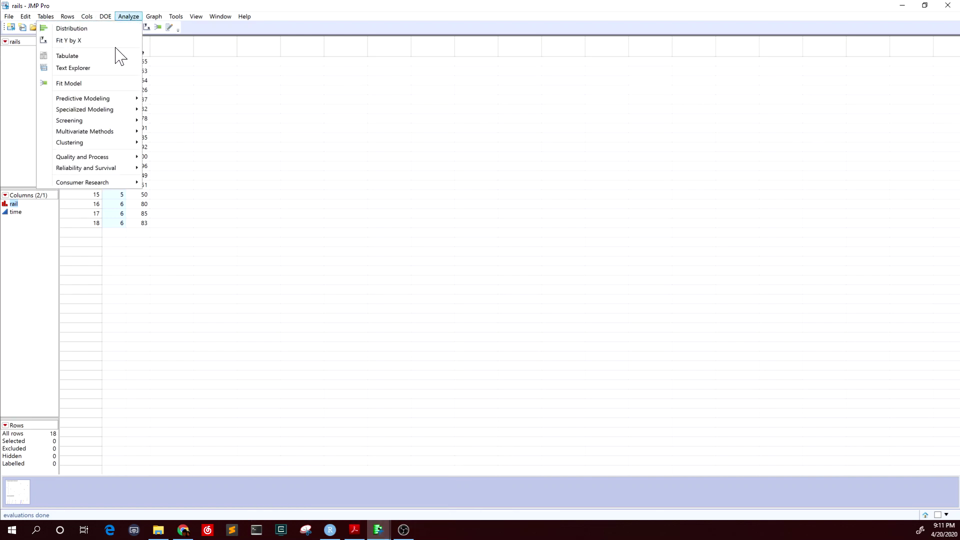
{"action": "left_click", "coordinate": [100, 83]}
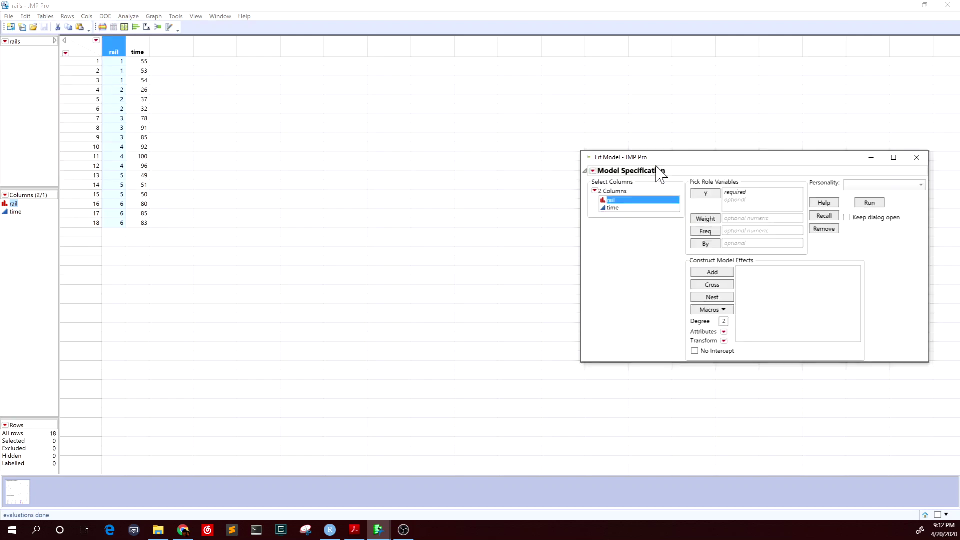
{"action": "left_click_drag", "start_coordinate": [655, 160], "coordinate": [383, 45]}
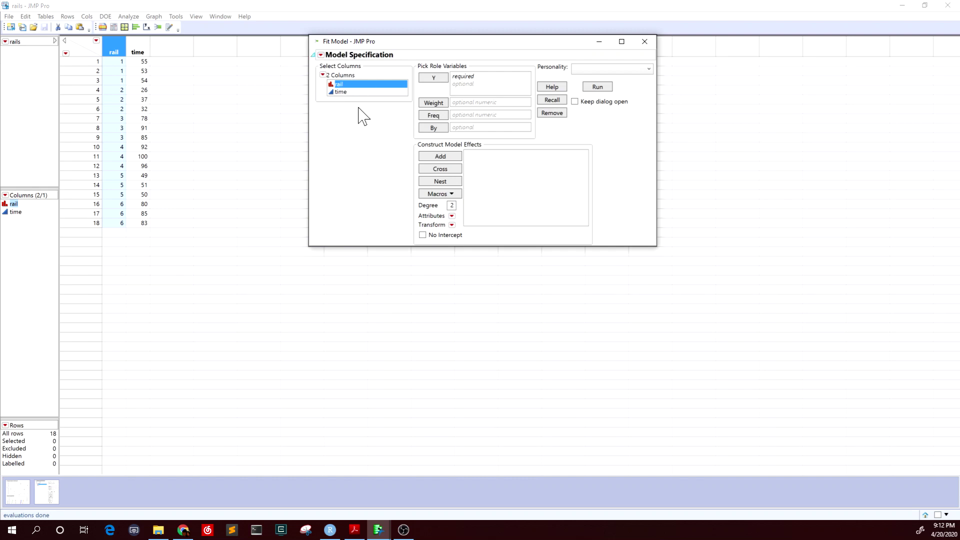
{"action": "left_click", "coordinate": [350, 92]}
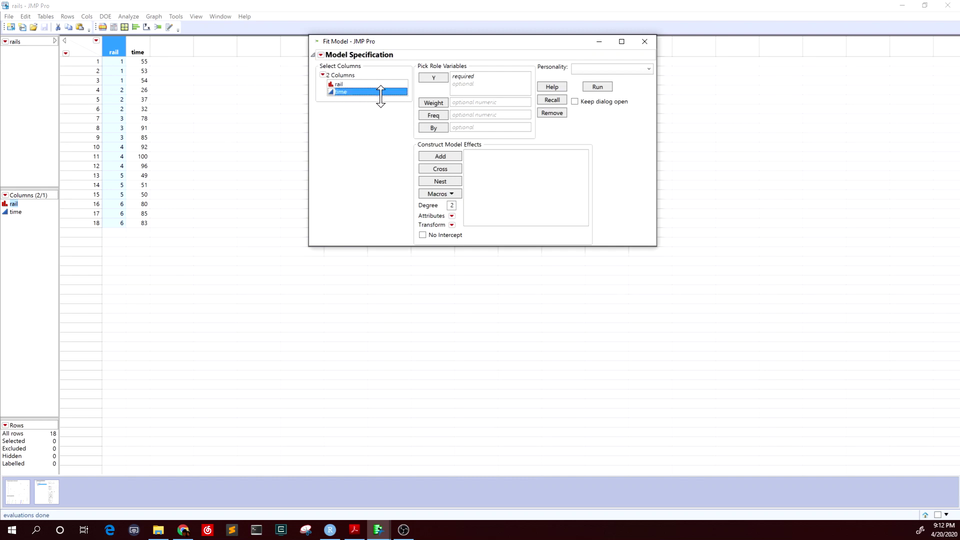
{"action": "left_click", "coordinate": [433, 79]}
{"action": "left_click", "coordinate": [366, 85]}
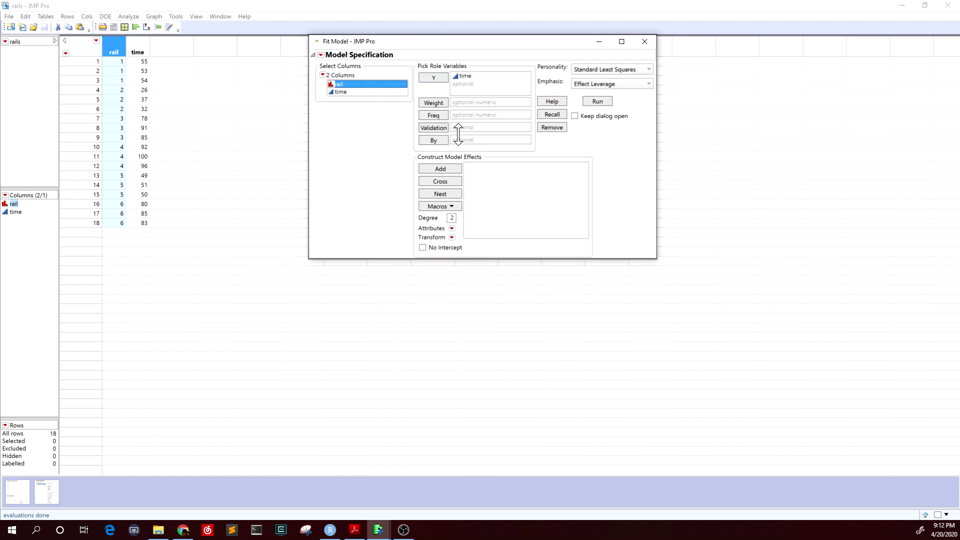
{"action": "left_click", "coordinate": [441, 169]}
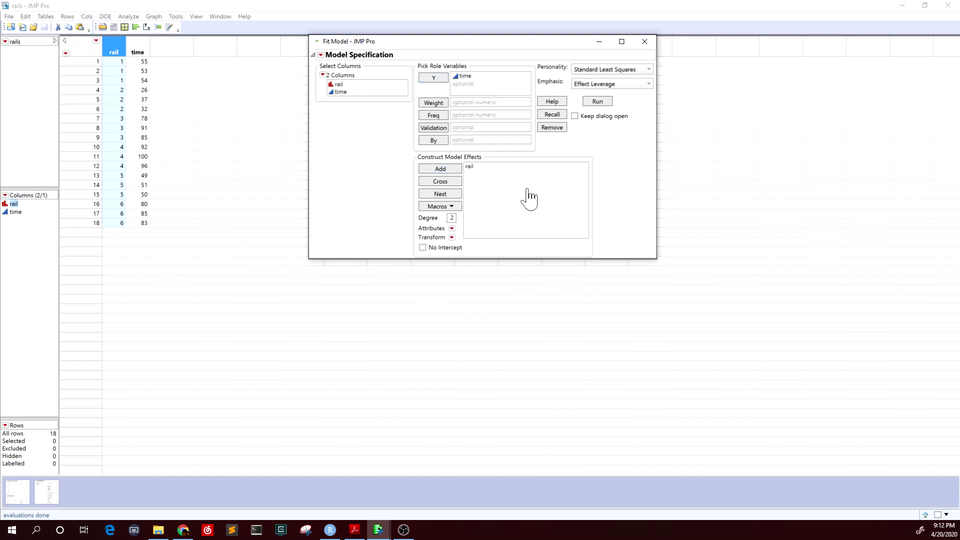
{"action": "left_click", "coordinate": [604, 104]}
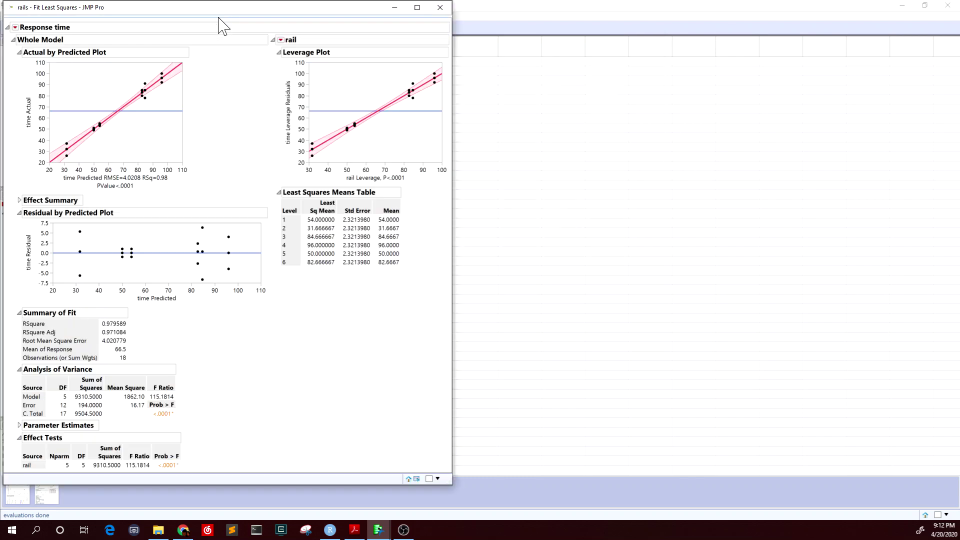
Step: Add a plot of residuals by normal quantiles to the least squares report for time, examine it, and close the report
{"action": "left_click_drag", "start_coordinate": [223, 8], "coordinate": [353, 11]}
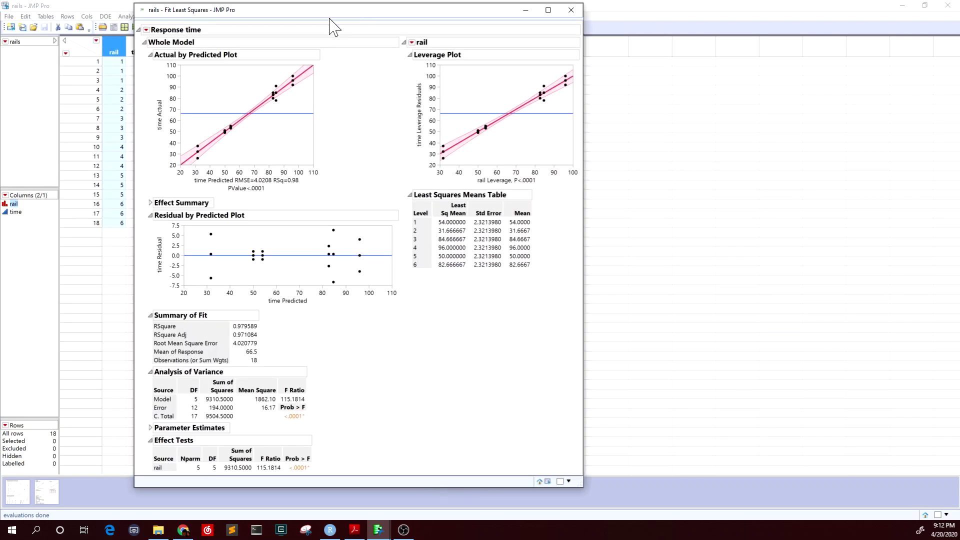
{"action": "left_click", "coordinate": [146, 30]}
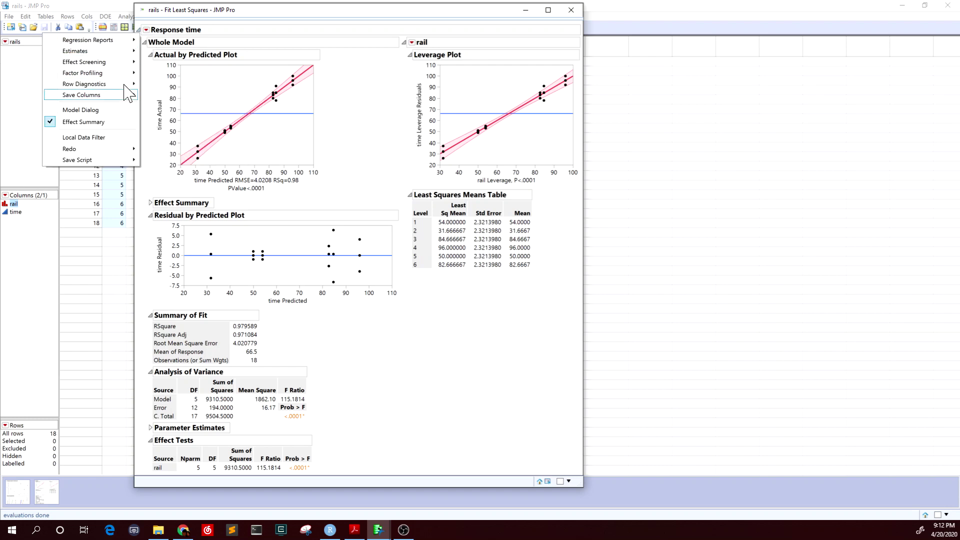
{"action": "mouse_move", "coordinate": [124, 85]}
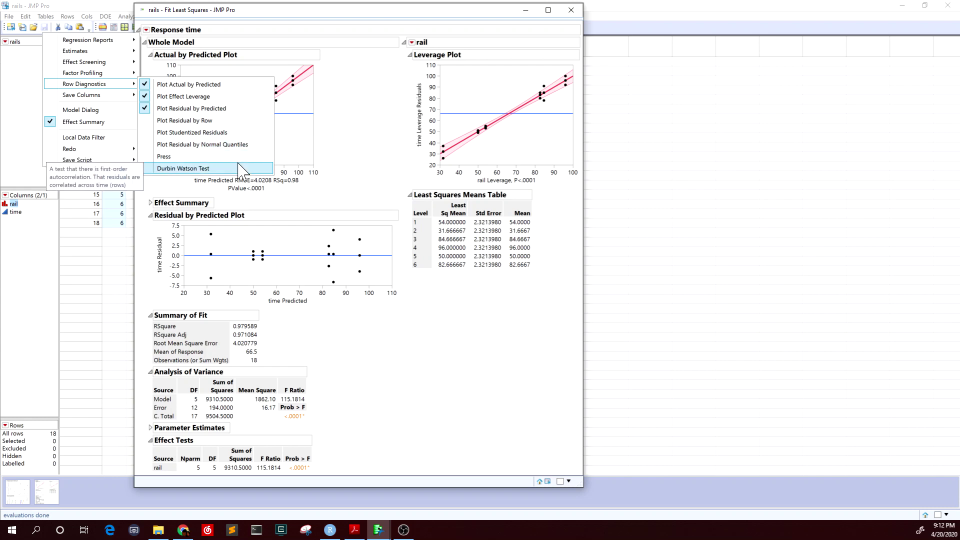
{"action": "left_click", "coordinate": [244, 145]}
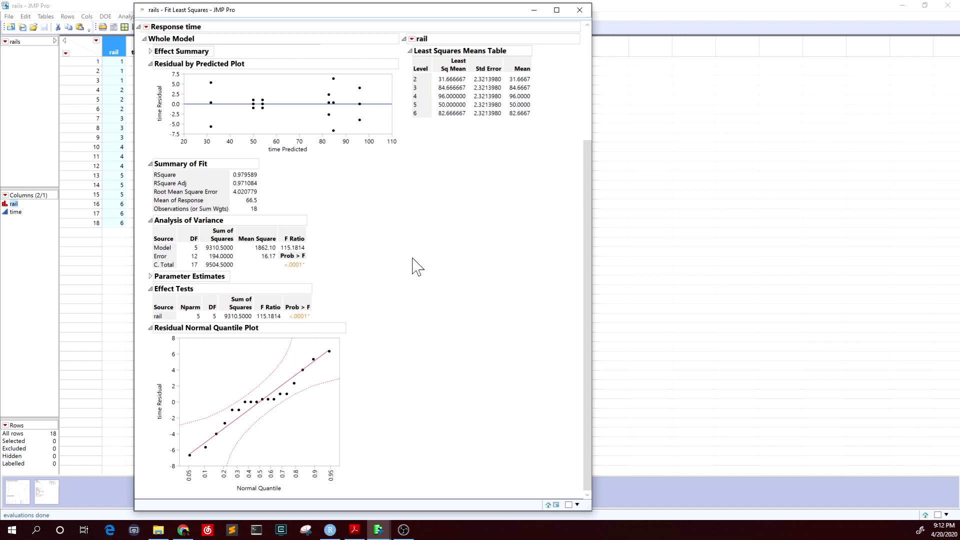
{"action": "left_click", "coordinate": [580, 10]}
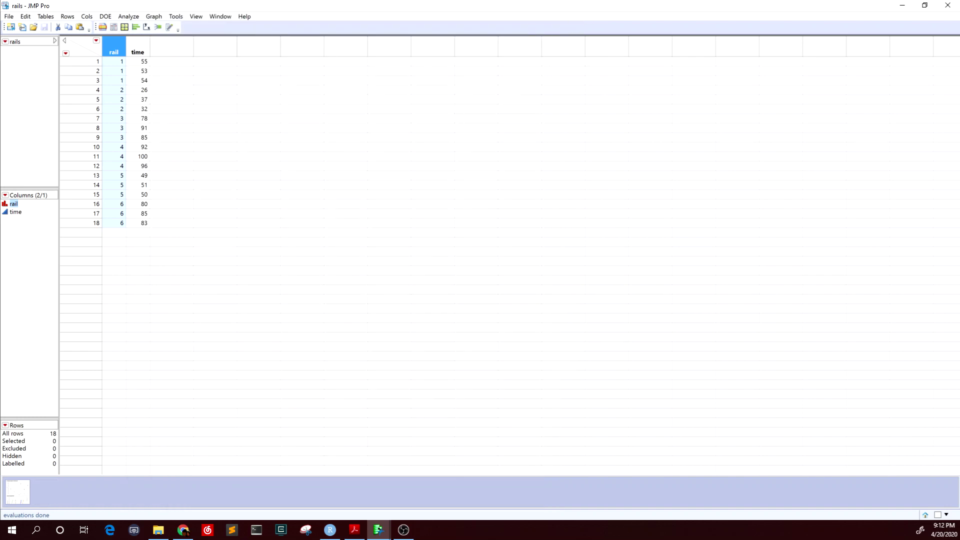